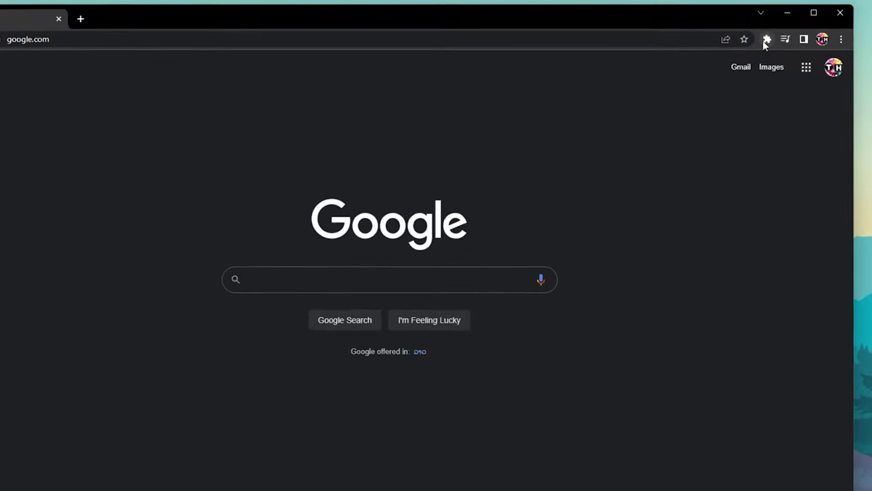
Review the installed extensions on Chrome's full extension management page.
{"action": "left_click", "coordinate": [768, 40]}
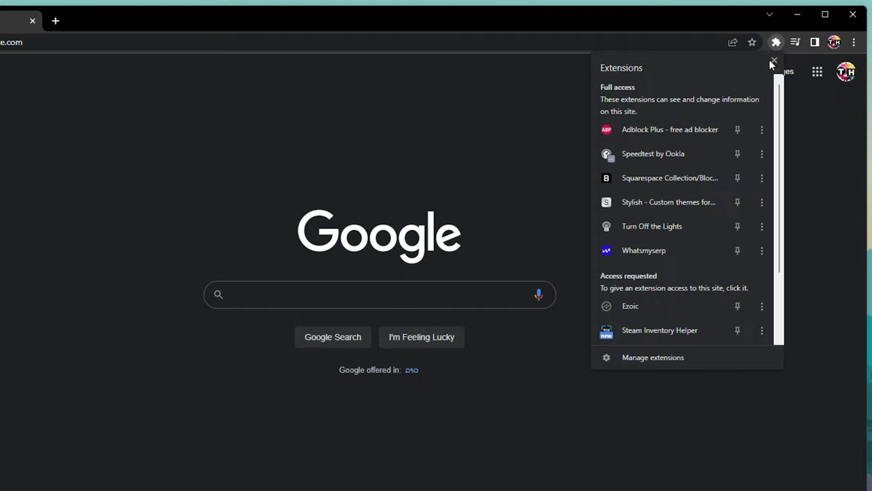
{"action": "left_click", "coordinate": [644, 357]}
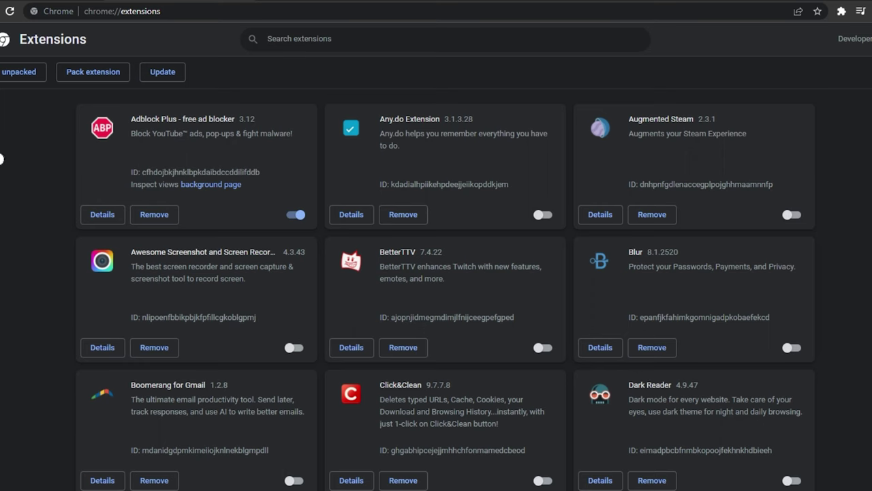
{"action": "scroll", "coordinate": [3, 185], "scroll_direction": "down", "scroll_amount": 1}
{"action": "scroll", "coordinate": [1, 189], "scroll_direction": "down", "scroll_amount": 2}
{"action": "scroll", "coordinate": [1, 189], "scroll_direction": "down", "scroll_amount": 1}
{"action": "scroll", "coordinate": [1, 188], "scroll_direction": "down", "scroll_amount": 1}
{"action": "scroll", "coordinate": [2, 189], "scroll_direction": "down", "scroll_amount": 1}
{"action": "scroll", "coordinate": [2, 191], "scroll_direction": "down", "scroll_amount": 1}
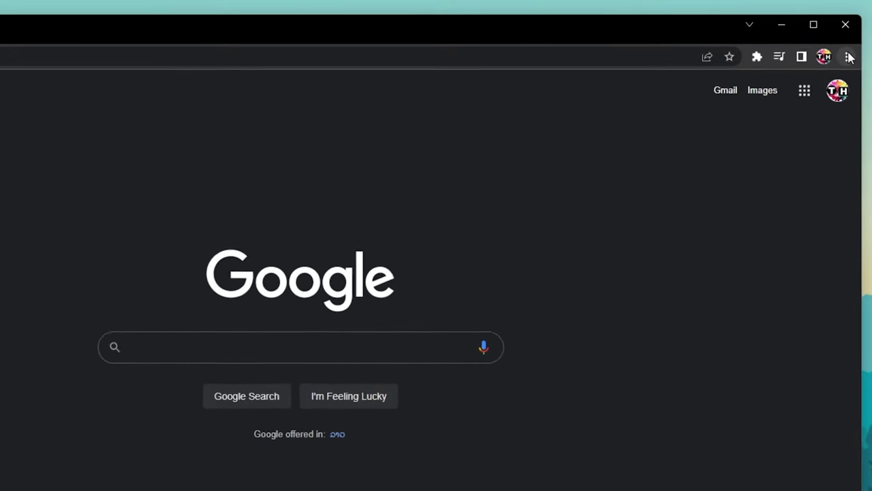
Search Chrome settings for 'cookies' to reach the clear browsing data options.
{"action": "left_click", "coordinate": [844, 40]}
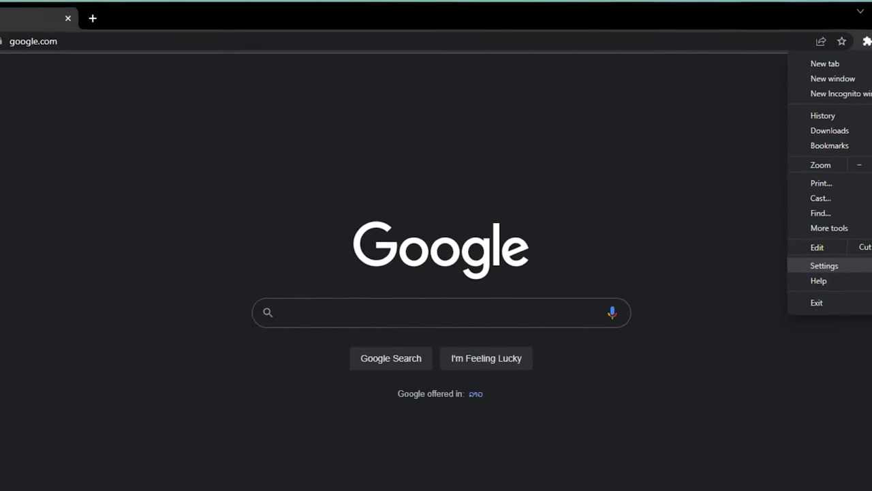
{"action": "left_click", "coordinate": [778, 284]}
{"action": "type", "text": "cookies"}
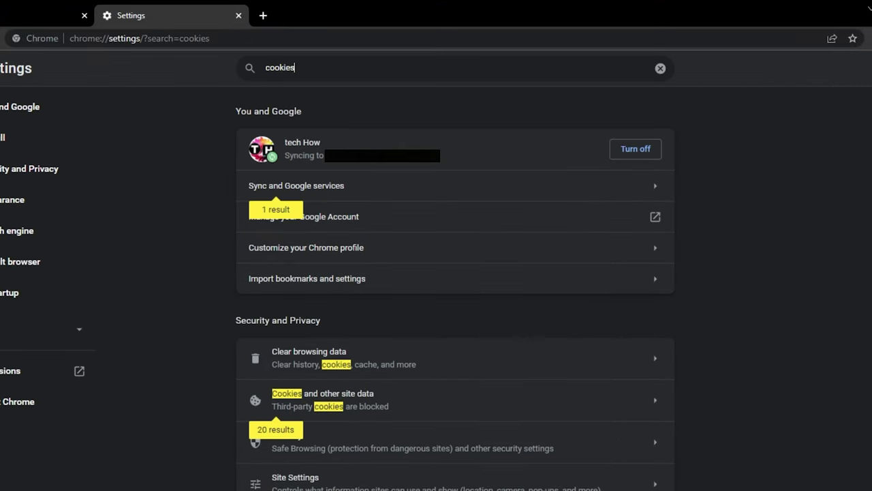
{"action": "left_click", "coordinate": [633, 356]}
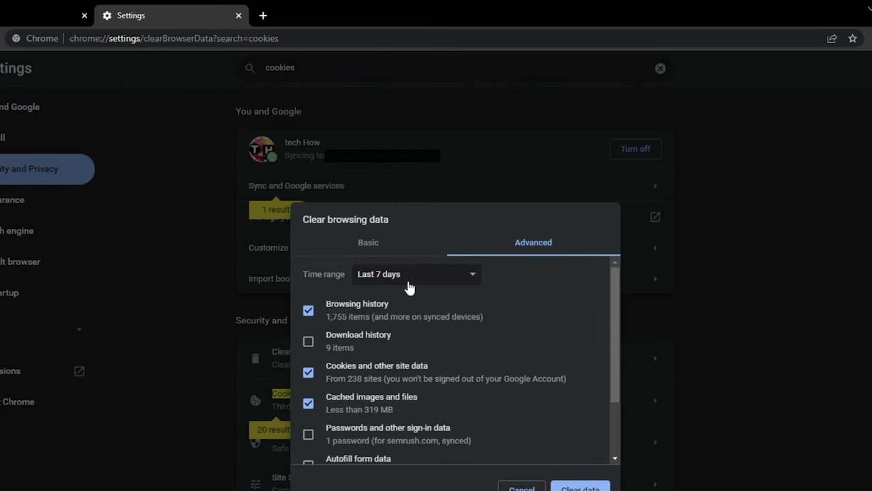
Adjust the Basic and Advanced data types to clear, then close the settings tab.
{"action": "left_click", "coordinate": [383, 254]}
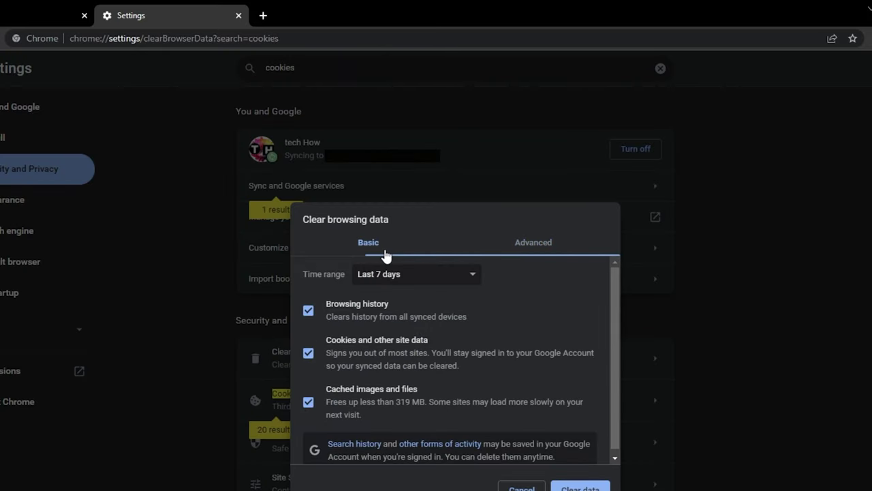
{"action": "left_click", "coordinate": [308, 310]}
{"action": "left_click", "coordinate": [308, 401]}
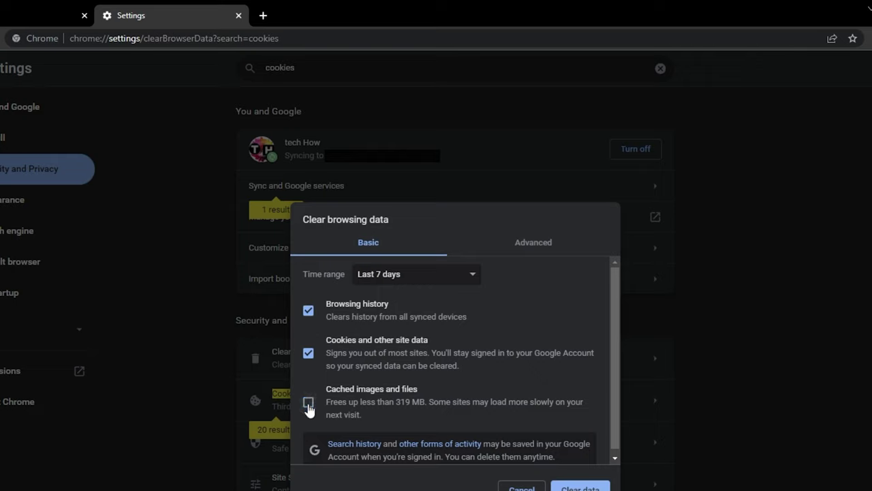
{"action": "left_click", "coordinate": [308, 400]}
{"action": "left_click", "coordinate": [520, 249]}
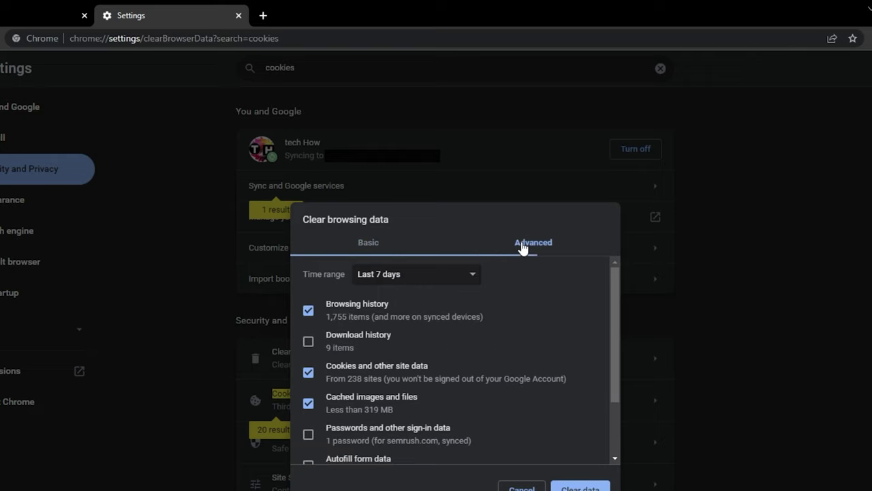
{"action": "left_click_drag", "start_coordinate": [615, 278], "coordinate": [616, 320]}
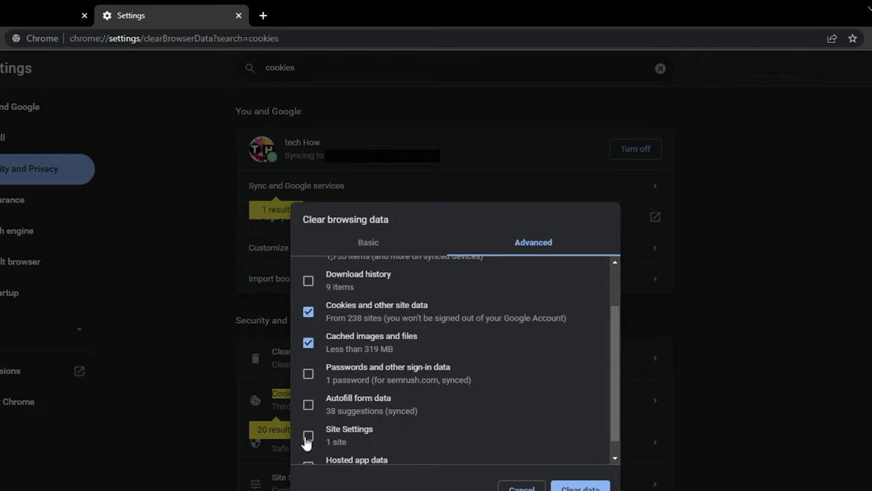
{"action": "left_click", "coordinate": [239, 15]}
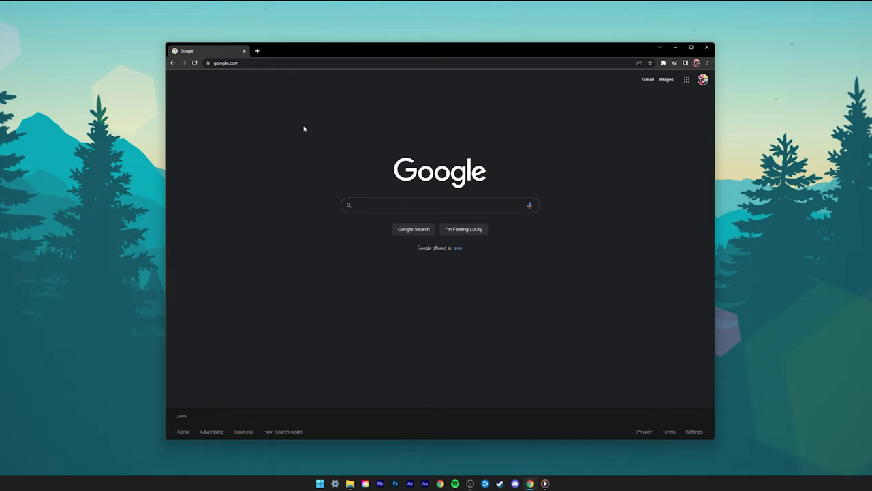
Minimize Chrome and search 'update' to check Windows Update for updates.
{"action": "left_click", "coordinate": [675, 47]}
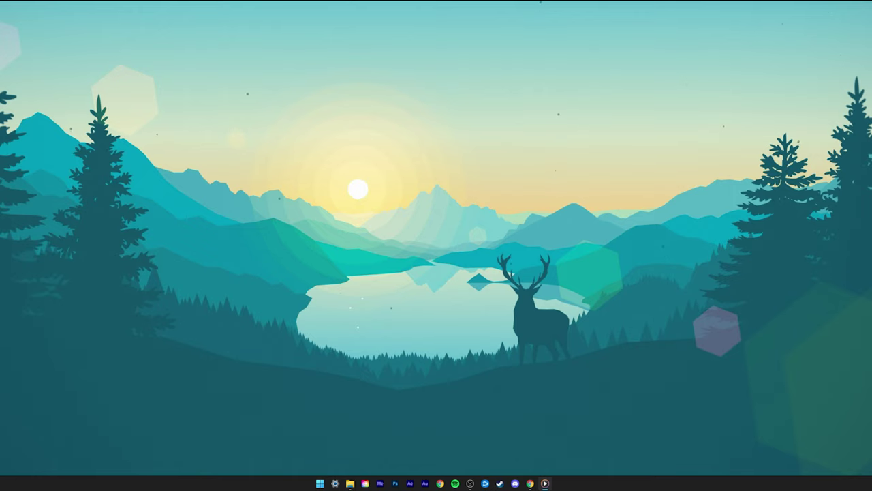
{"action": "key", "text": "super"}
{"action": "type", "text": "upd"}
{"action": "type", "text": "ate"}
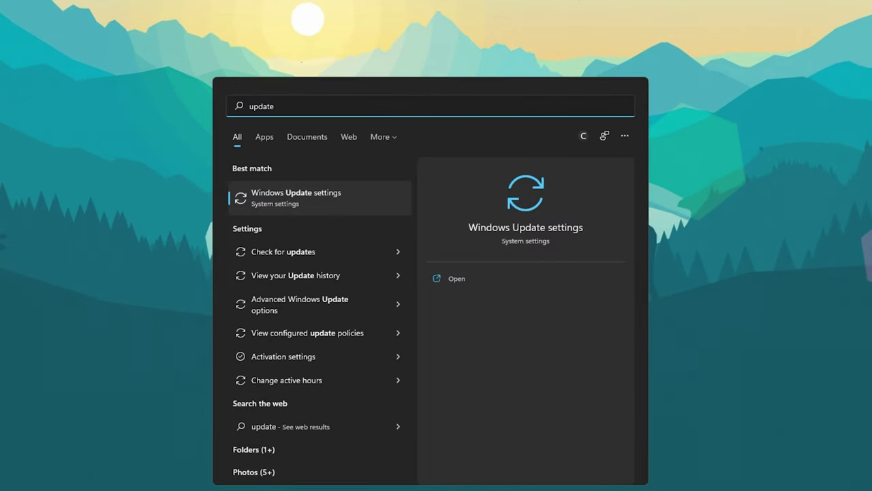
{"action": "key", "text": "Return"}
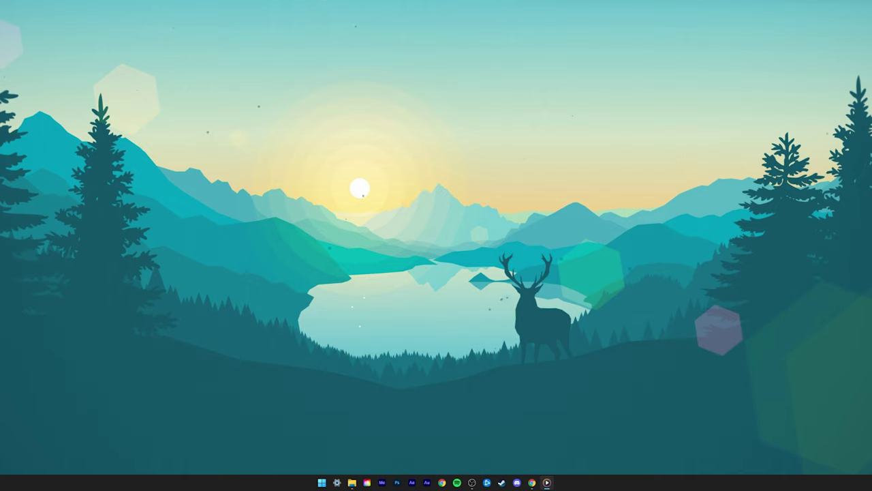
Launch Windows Settings and go to the installed apps list under Apps.
{"action": "key", "text": "super"}
{"action": "type", "text": "settings"}
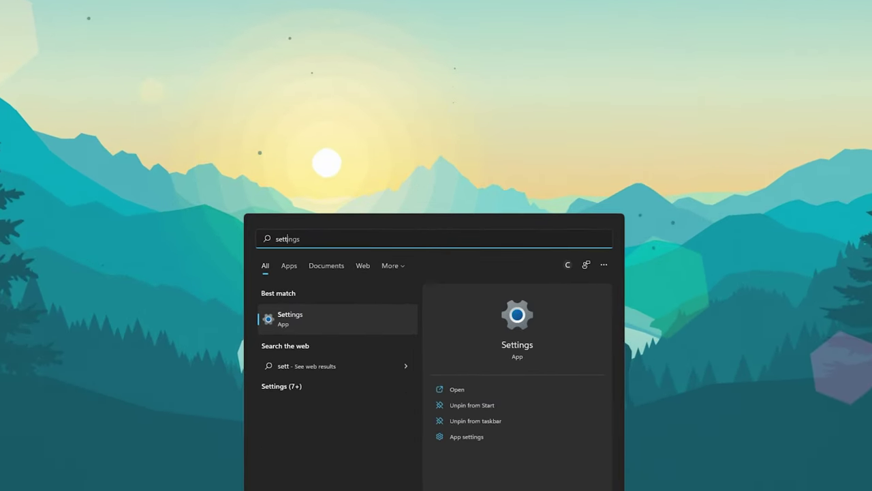
{"action": "key", "text": "Return"}
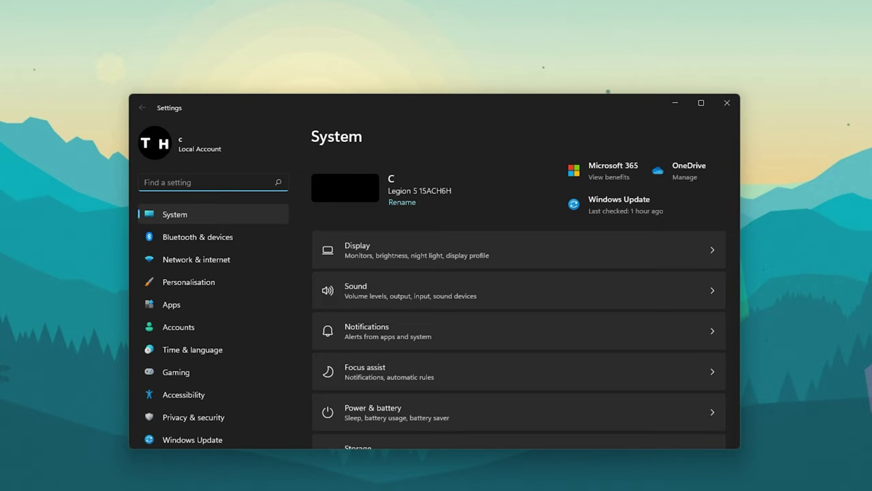
{"action": "left_click", "coordinate": [199, 304]}
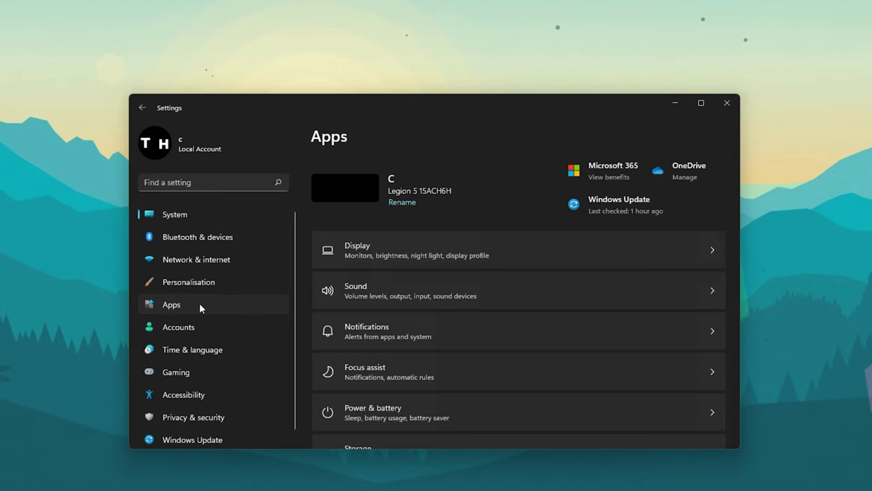
{"action": "left_click", "coordinate": [463, 181]}
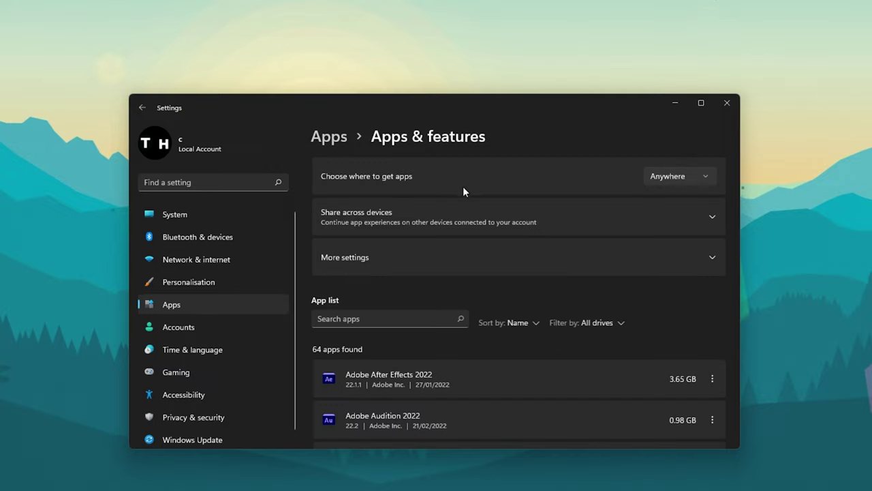
Filter installed apps to 'chrome' and choose Uninstall for Google Chrome.
{"action": "left_click", "coordinate": [588, 324]}
{"action": "left_click", "coordinate": [563, 311]}
{"action": "left_click", "coordinate": [347, 319]}
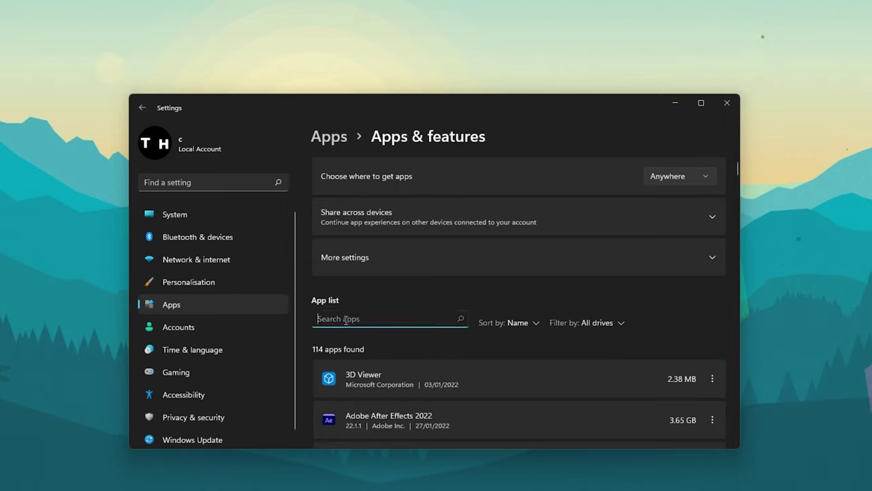
{"action": "type", "text": "chrome"}
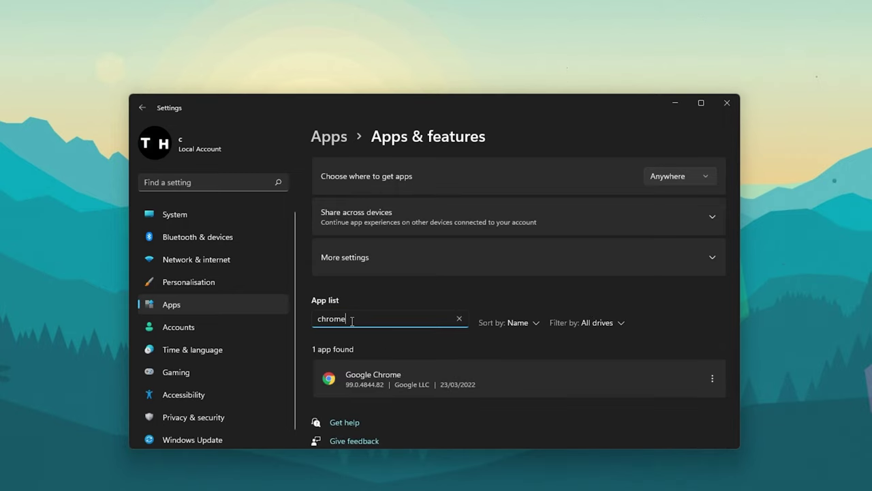
{"action": "left_click", "coordinate": [715, 383]}
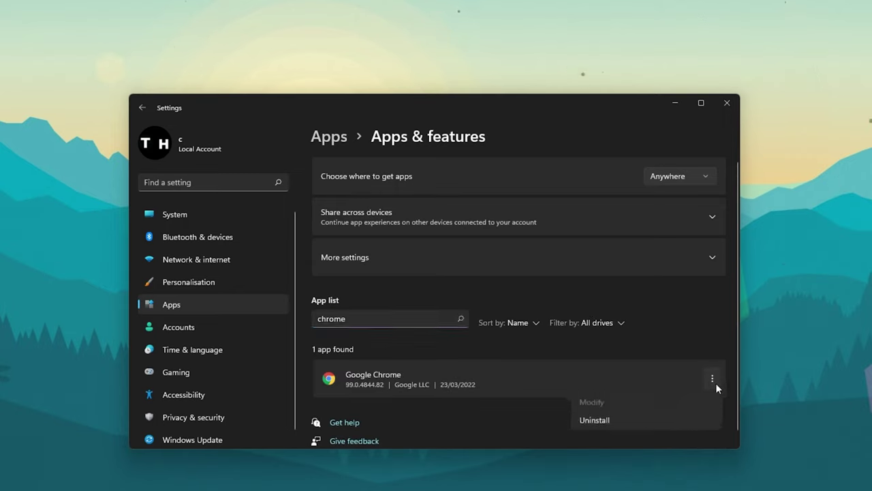
{"action": "left_click", "coordinate": [638, 418]}
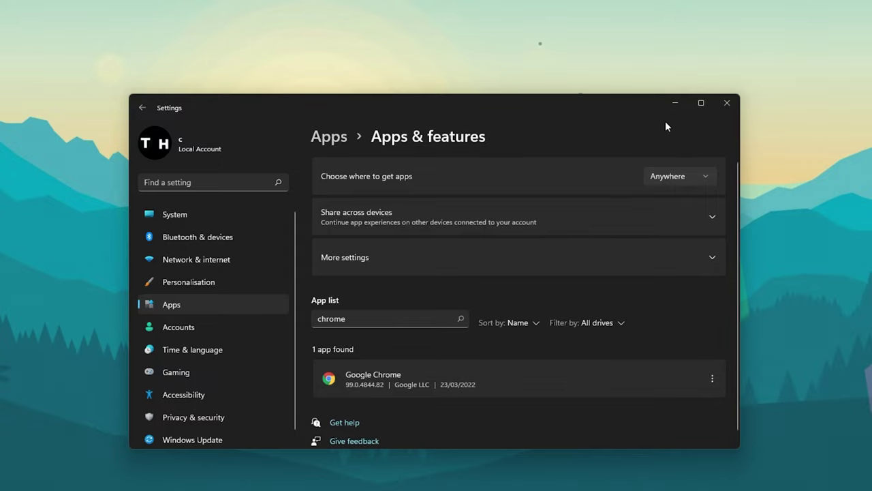
Close Settings, reopen Chrome, load google.com/chrome and dismiss the cookie notice.
{"action": "left_click", "coordinate": [726, 103]}
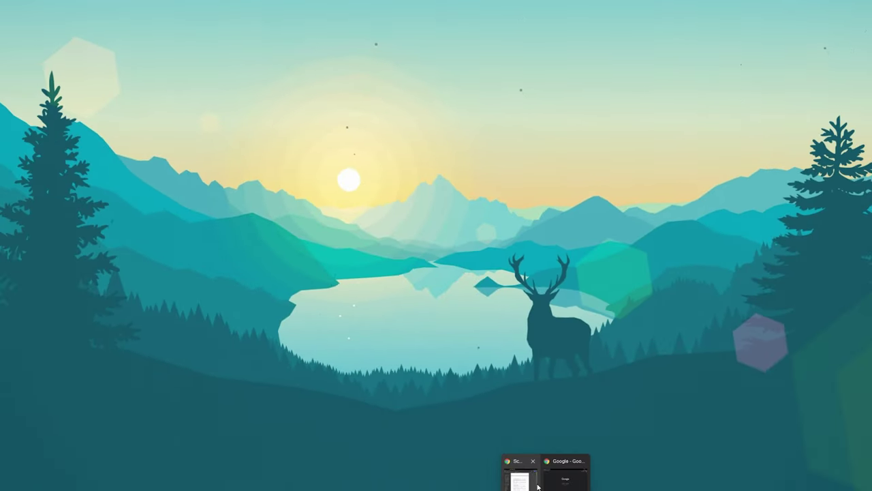
{"action": "left_click", "coordinate": [573, 476]}
{"action": "left_click", "coordinate": [145, 35]}
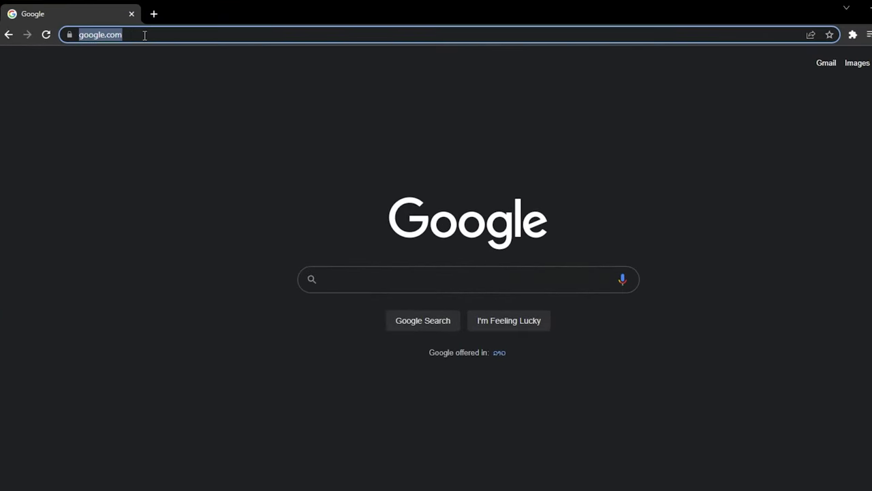
{"action": "key", "text": "End"}
{"action": "type", "text": "chrome"}
{"action": "key", "text": "BackSpace"}
{"action": "key", "text": "BackSpace"}
{"action": "key", "text": "BackSpace"}
{"action": "type", "text": "rome"}
{"action": "key", "text": "Return"}
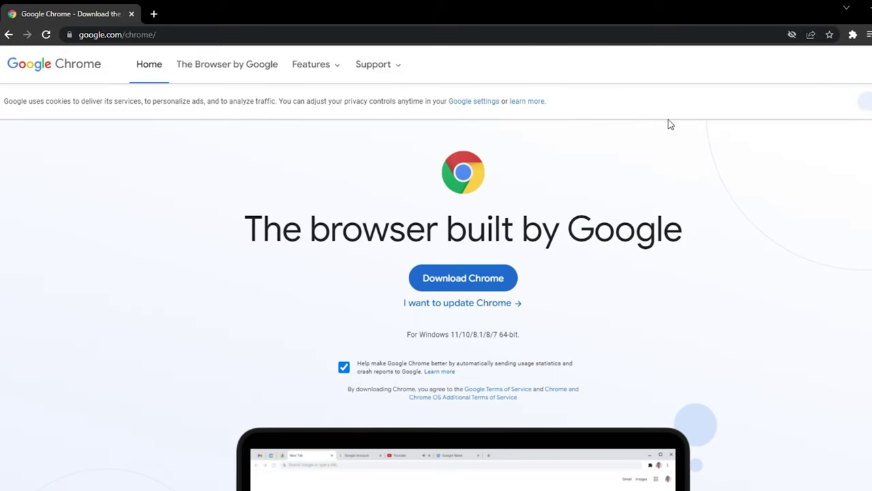
{"action": "left_click", "coordinate": [864, 101]}
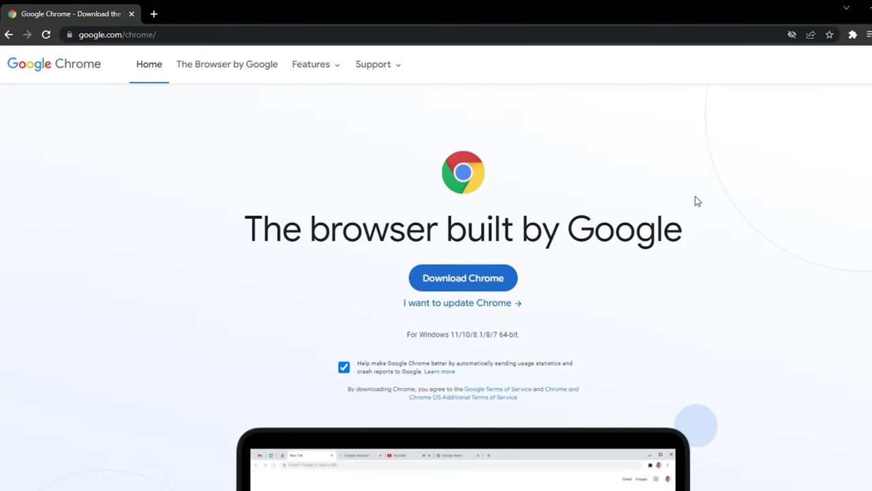